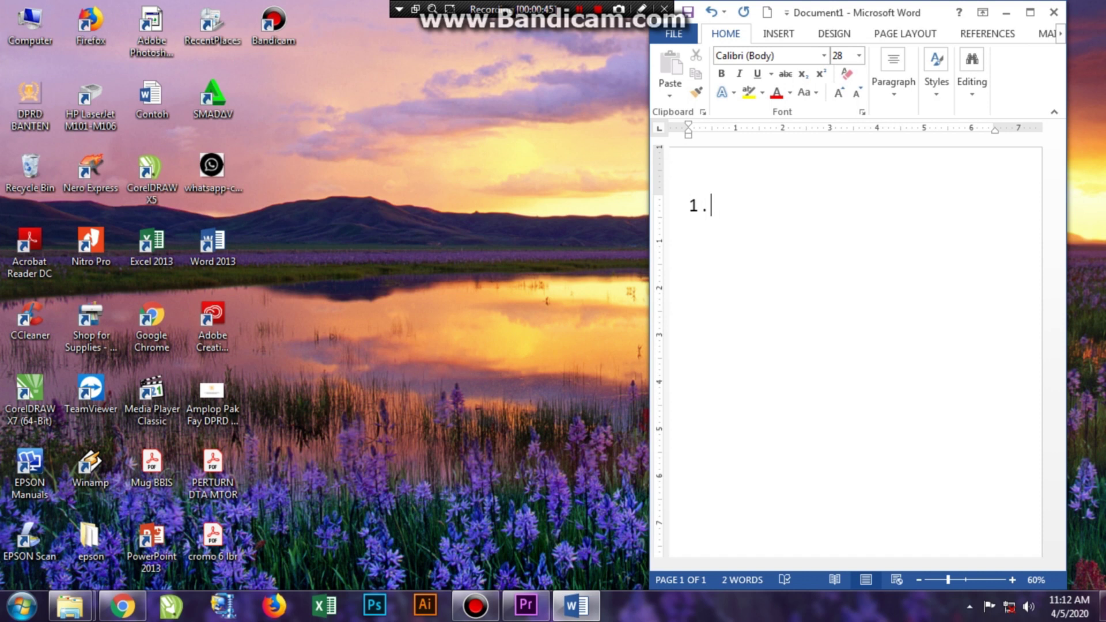
- Complete the first instruction line in the Word document as "1 . buka control panel" and minimize the document window
type("buka ")
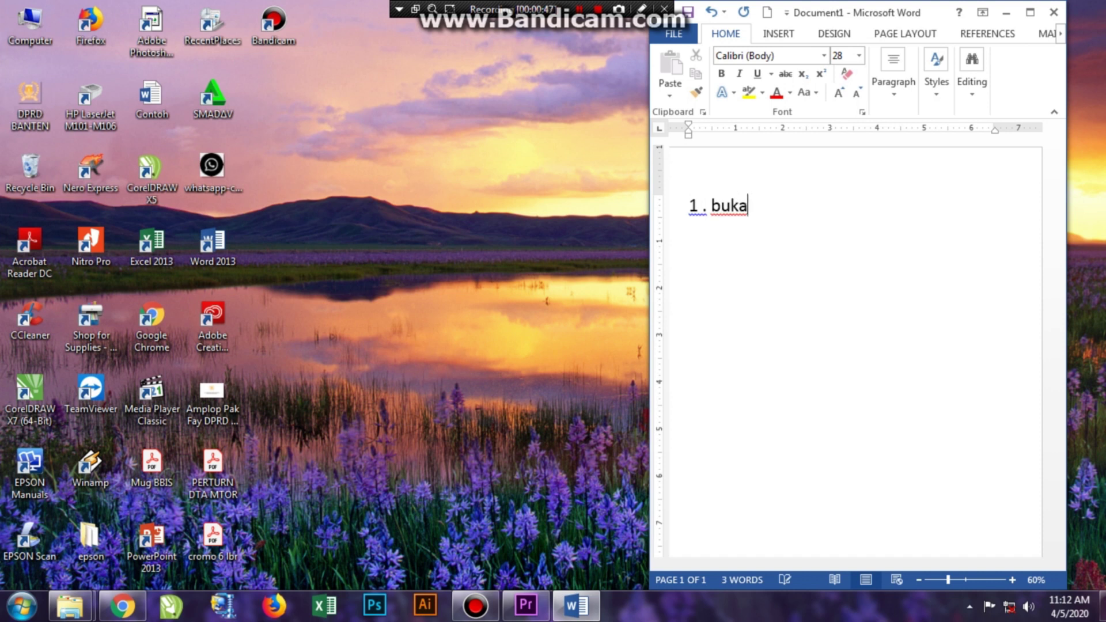
type("kontrol panel")
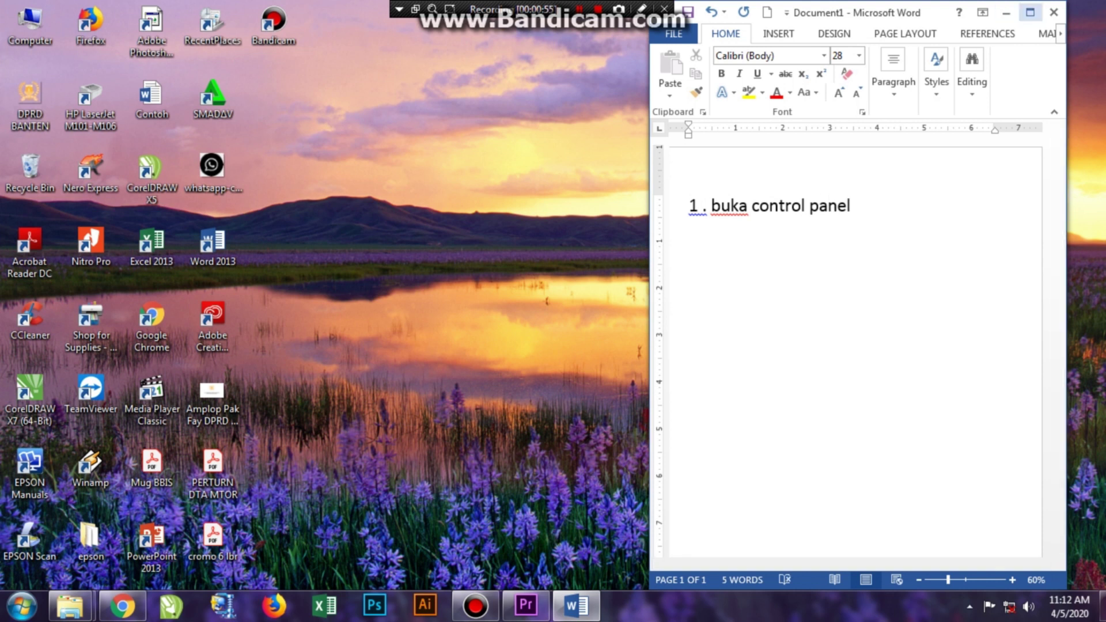
left_click(1005, 12)
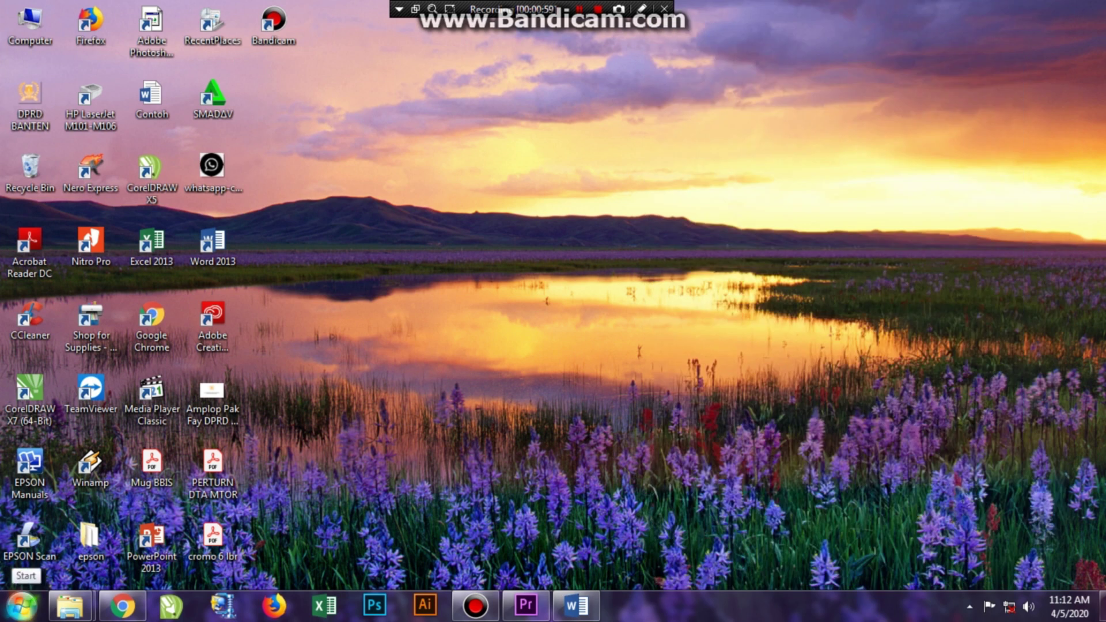
- Open the Windows Control Panel and bring the Network and Sharing Center entry into view
left_click(22, 606)
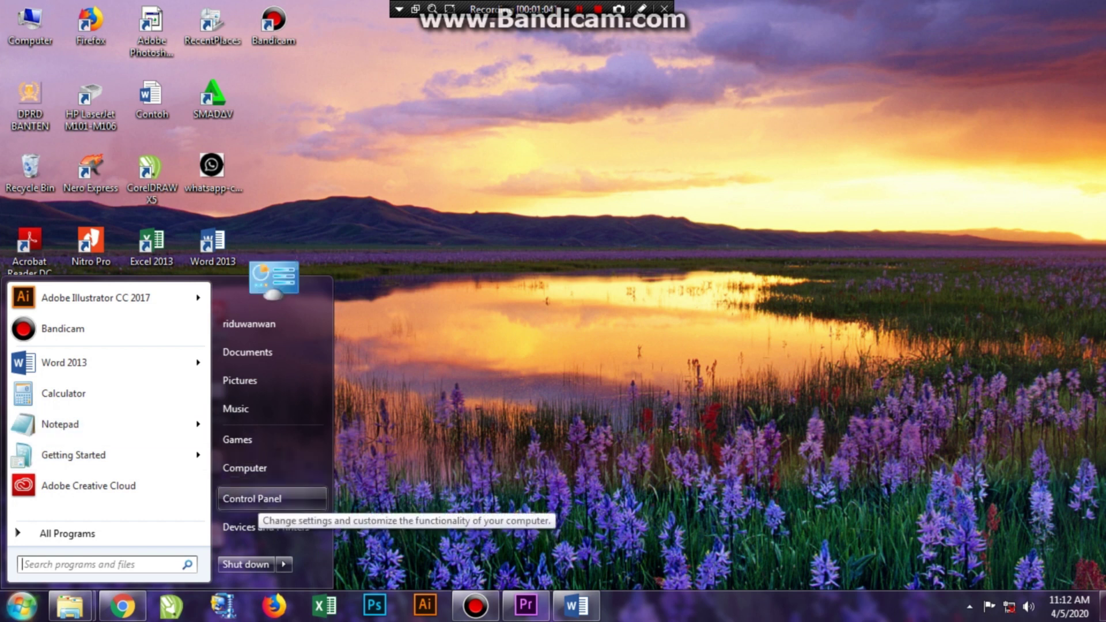
left_click(252, 499)
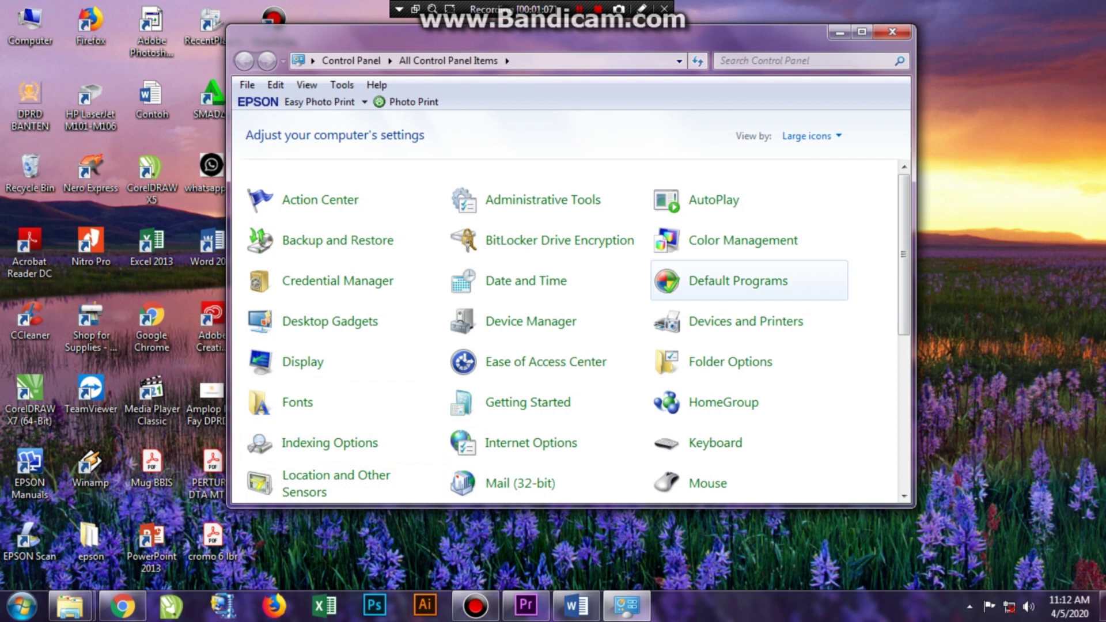
scroll(903, 291, "down", 5)
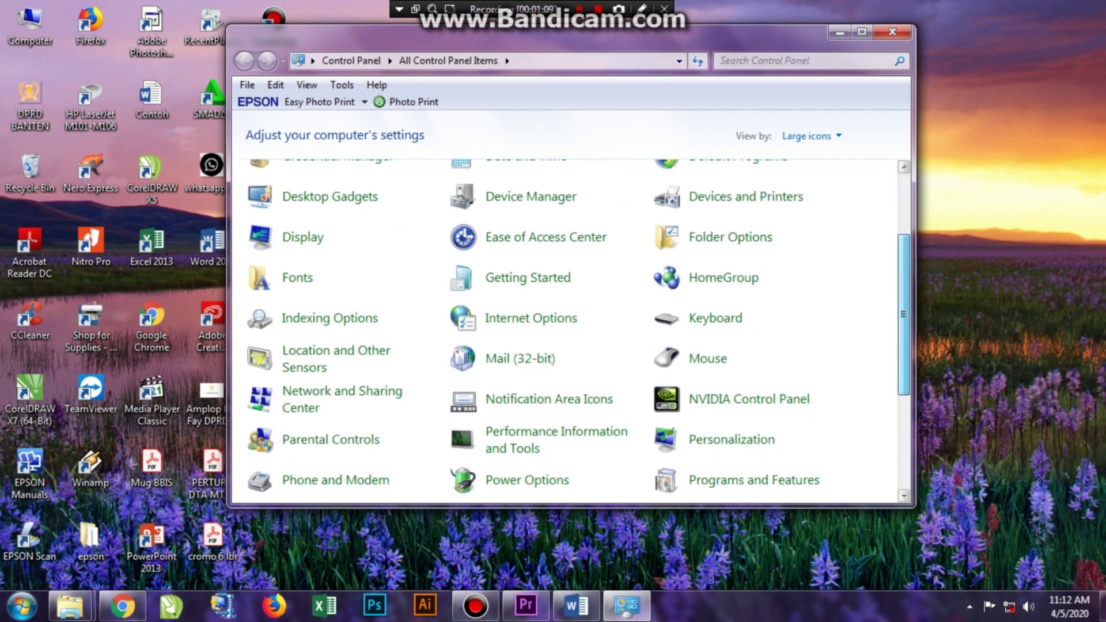
scroll(903, 322, "down", 1)
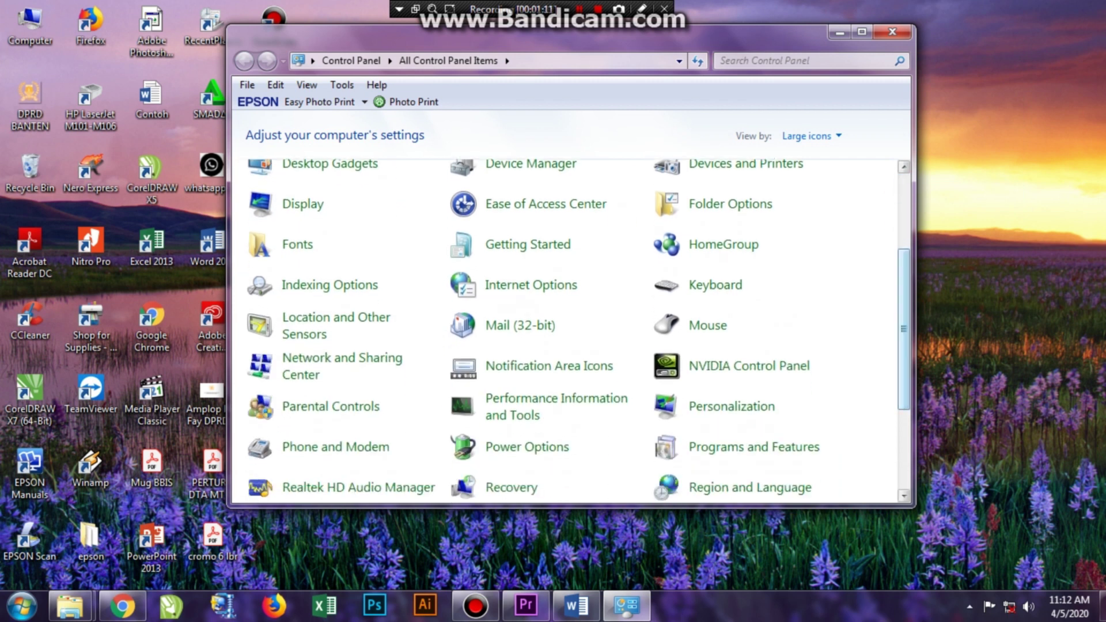
- Switch to Word and add the second line "2 lalu pilih network and sharing center"
left_click(576, 604)
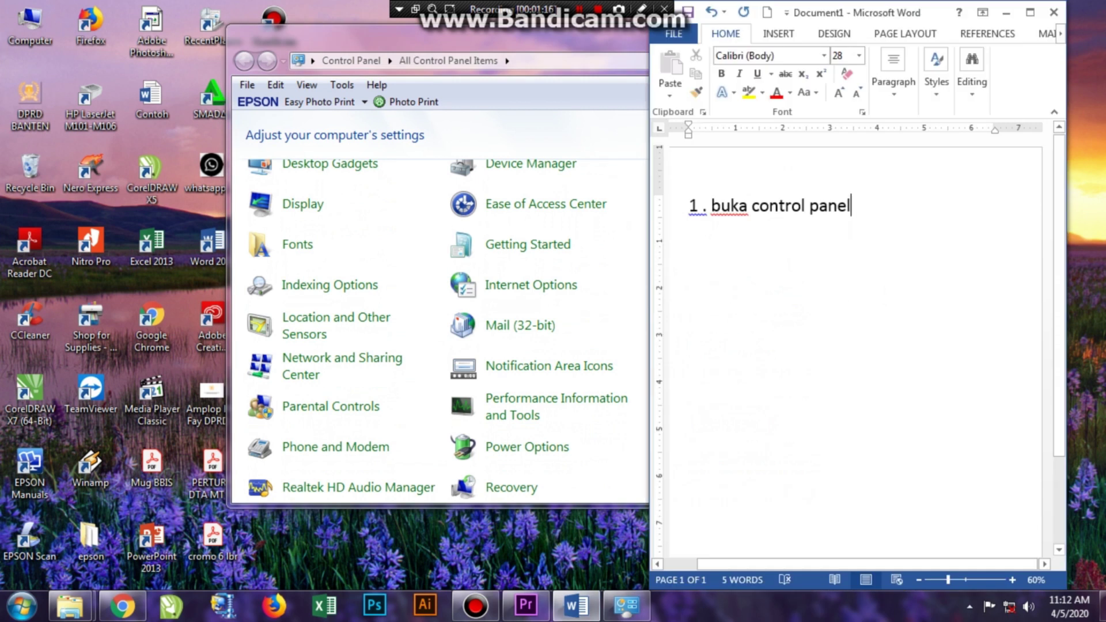
key("Return")
type("2")
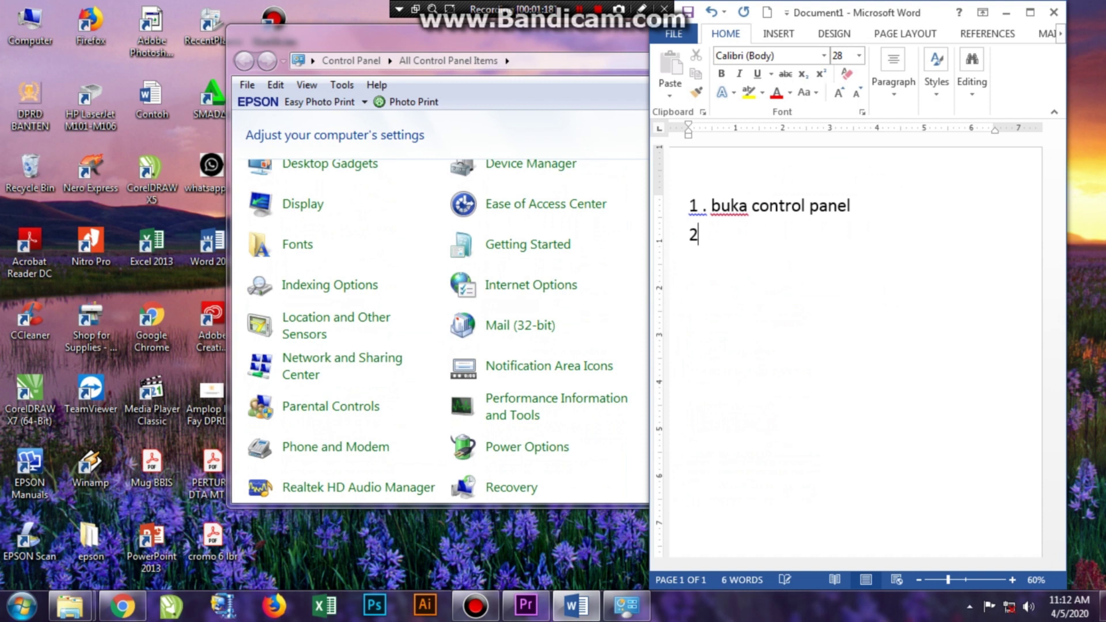
type(" lalu pilih ")
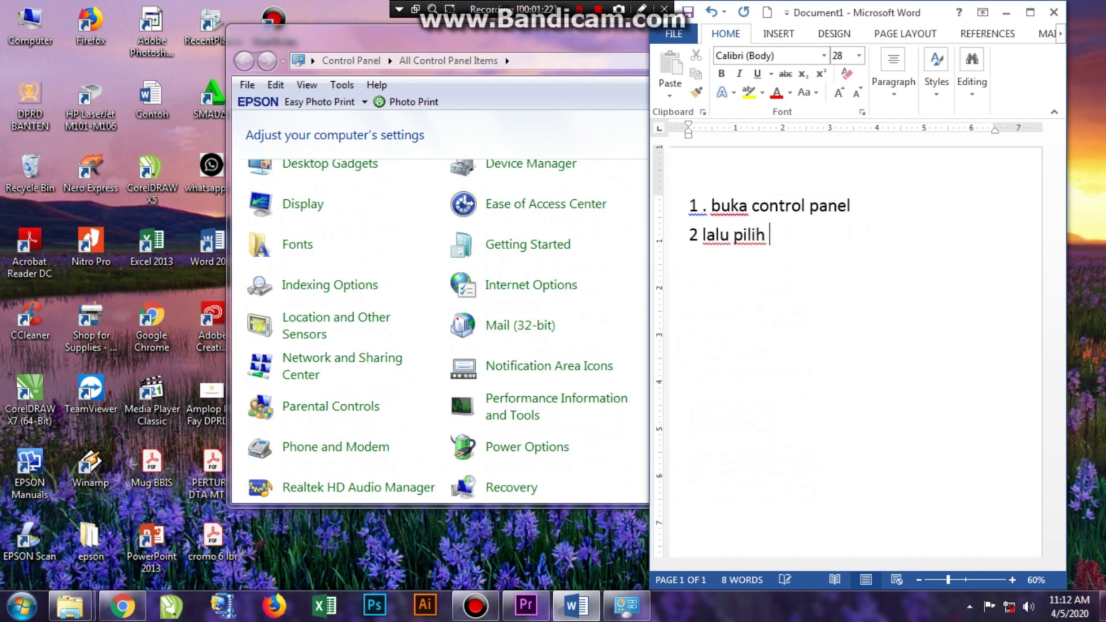
type("network an")
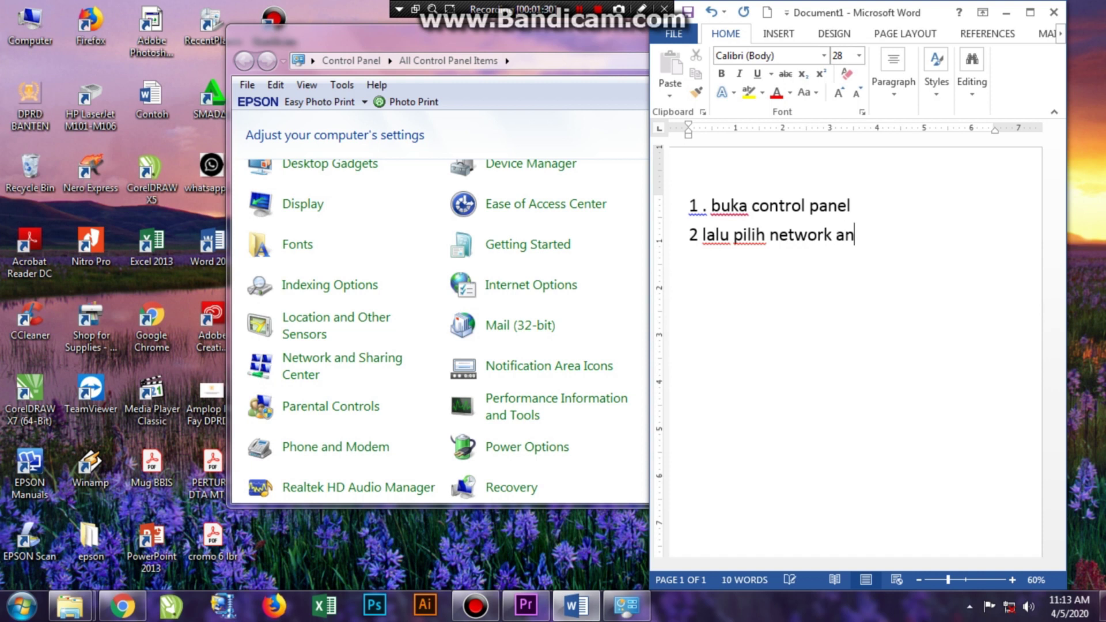
type("d sharing center")
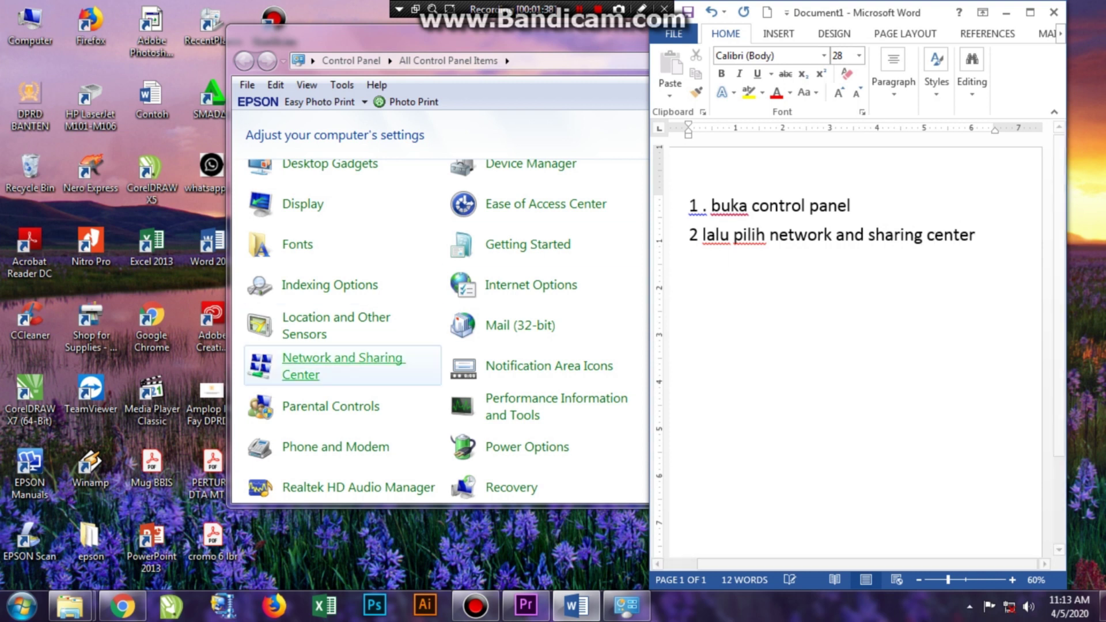
- Return to the Control Panel and open the Network and Sharing Center
left_click(343, 368)
left_click(343, 371)
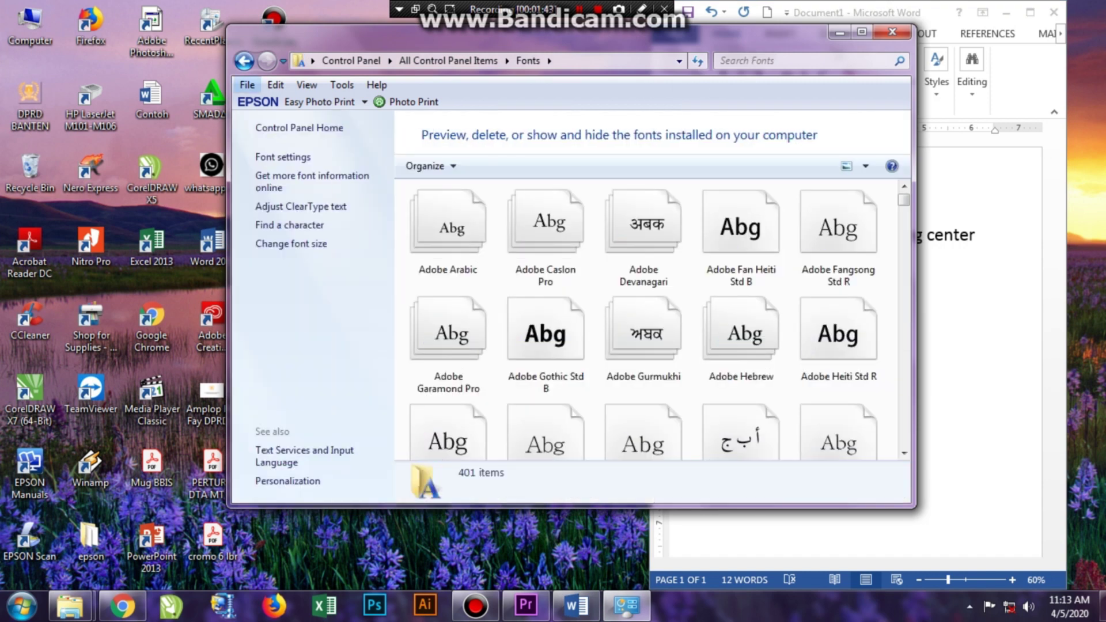
left_click(244, 61)
scroll(343, 369, "down", 1)
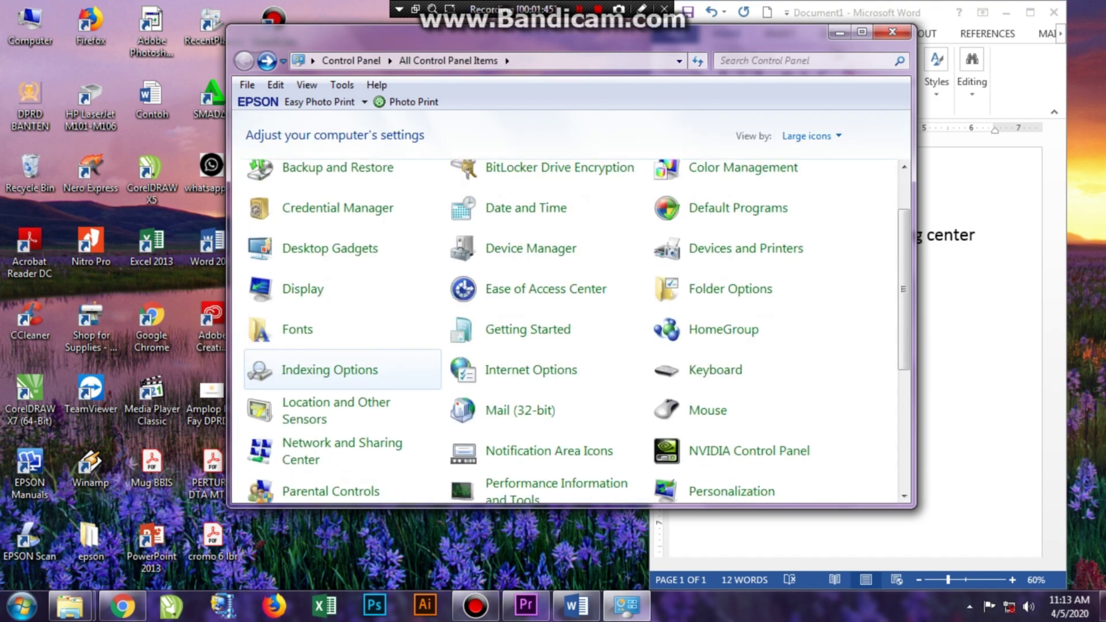
scroll(344, 369, "down", 1)
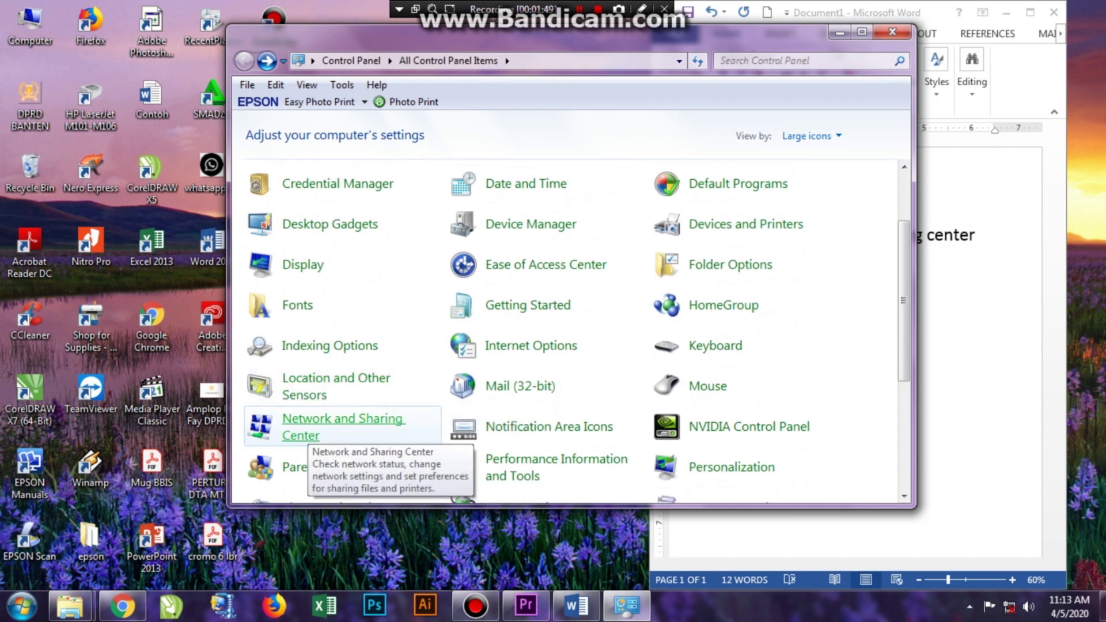
left_click(304, 427)
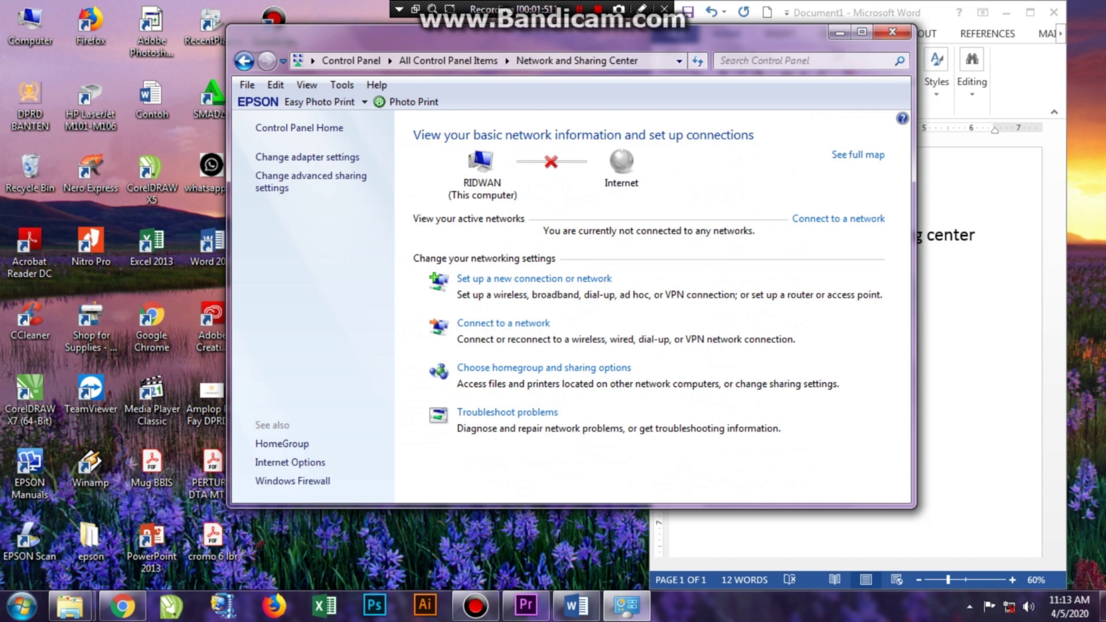
- Add the line "3 lalu pilih change adapter setting" in Word and open the adapter settings from the Network and Sharing Center
key("alt+Tab")
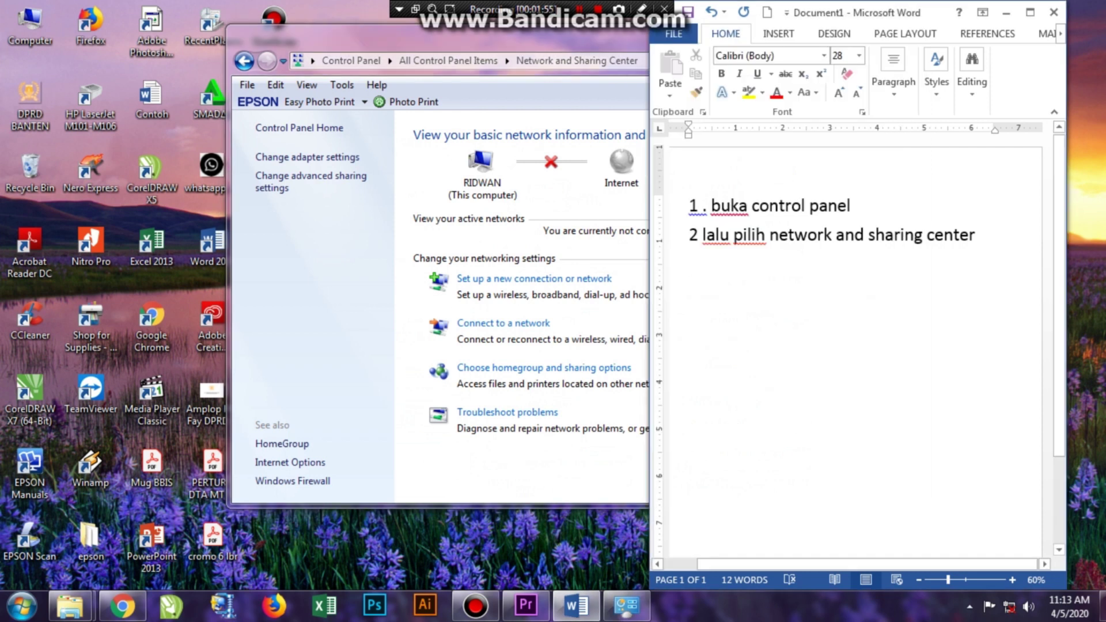
type("lal")
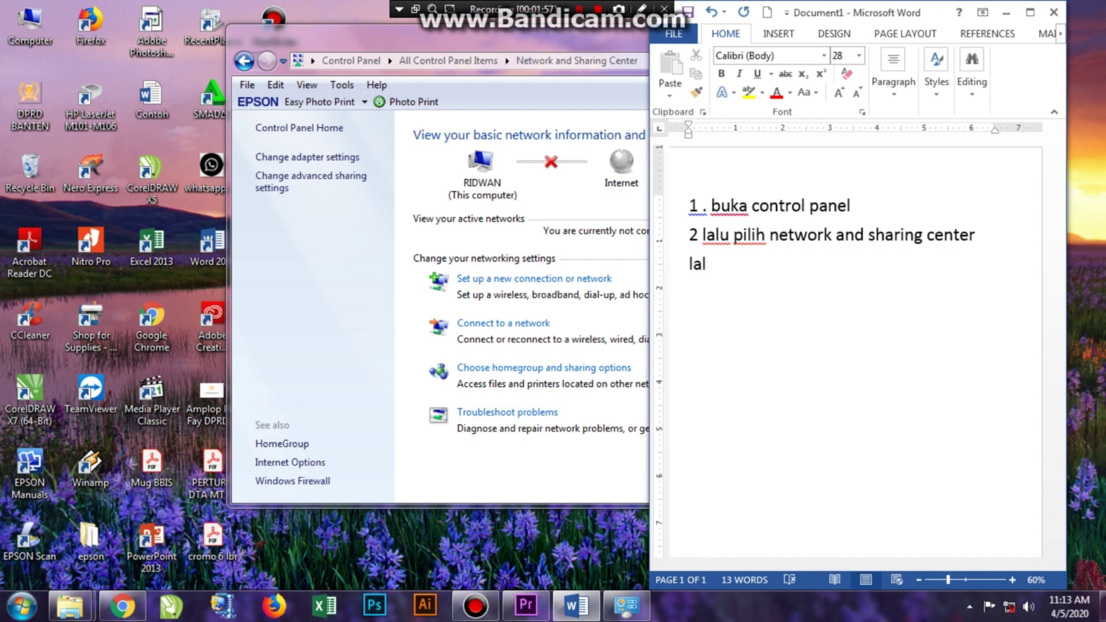
key("BackSpace")
key("BackSpace")
type("3 lalu pilih")
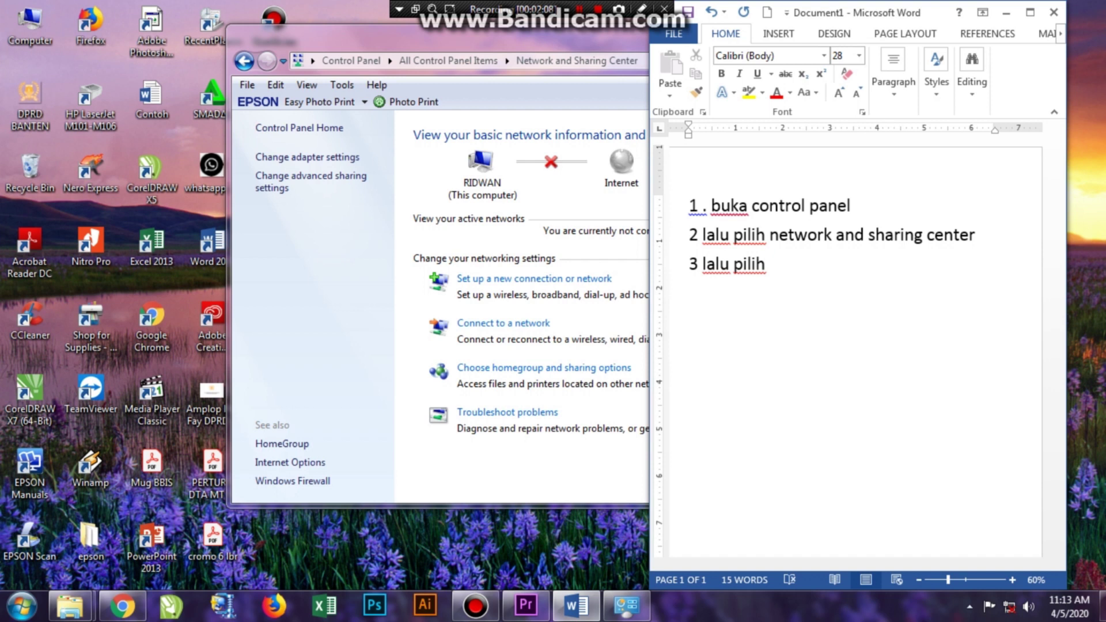
type(" change adap")
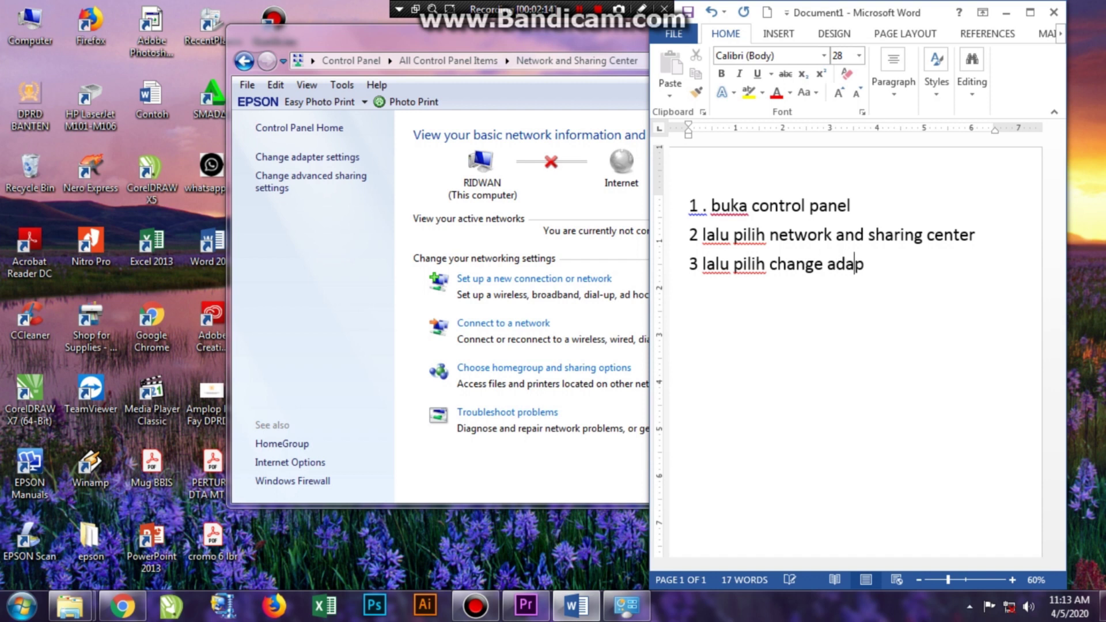
type("ter setting")
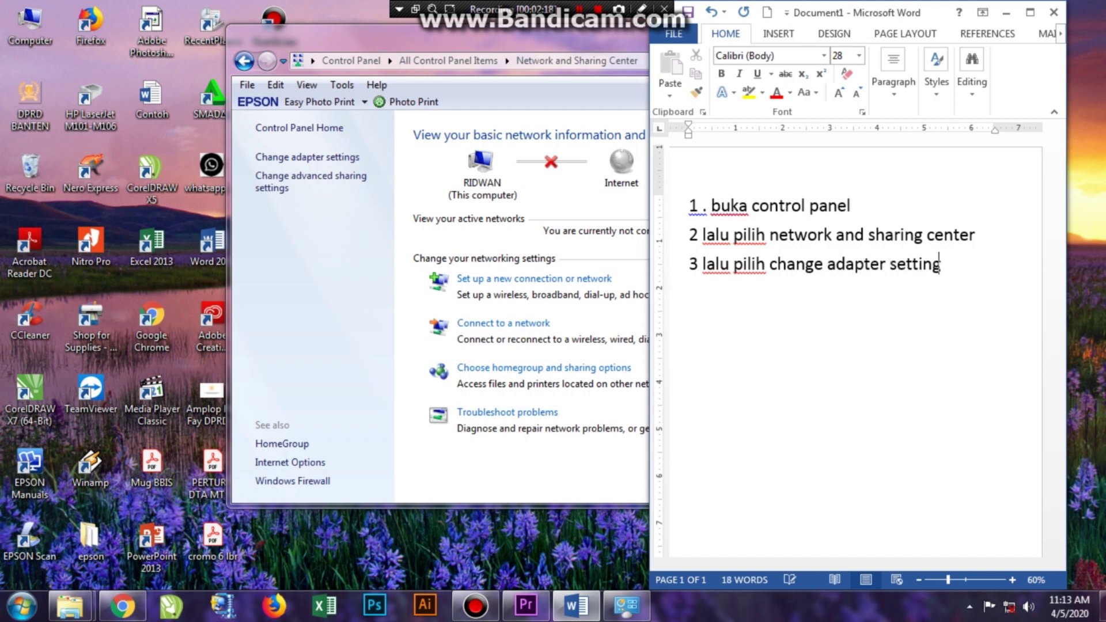
key("Return")
left_click(321, 156)
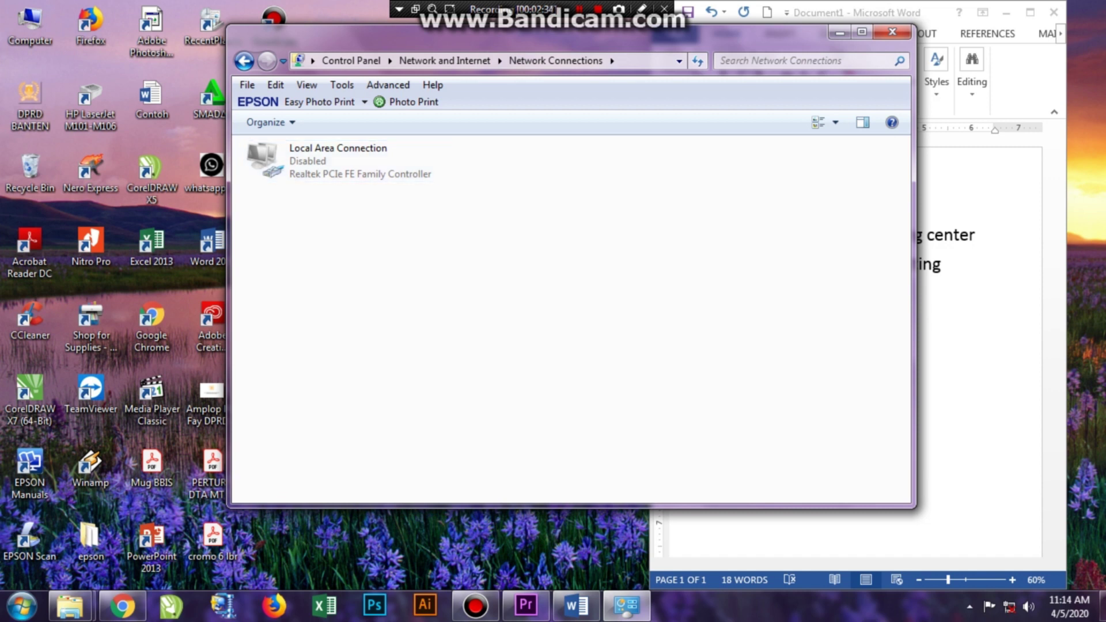
- Add the line "4 “klik kanan pada local area connection" in Word and show the available commands for Local Area Connection
key("alt+Tab")
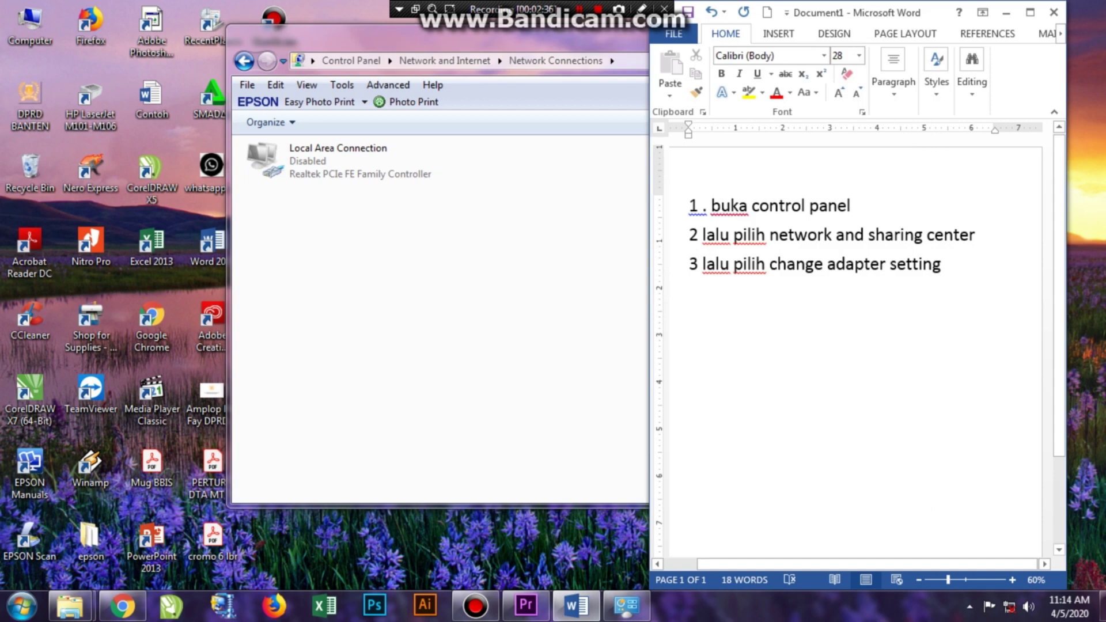
type("4")
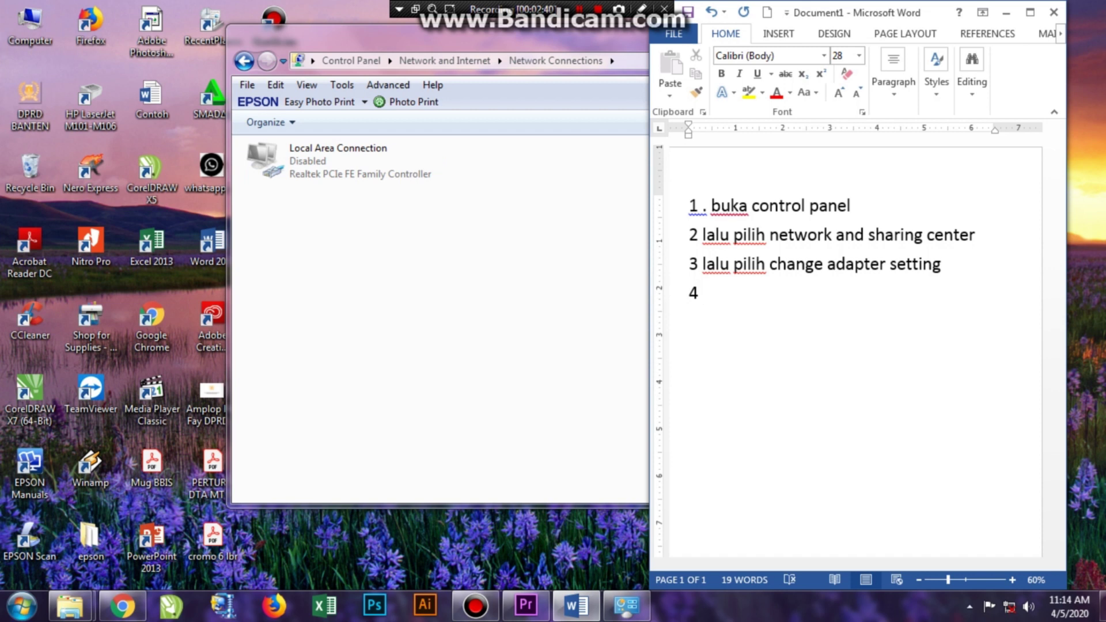
type(" “klik kanan")
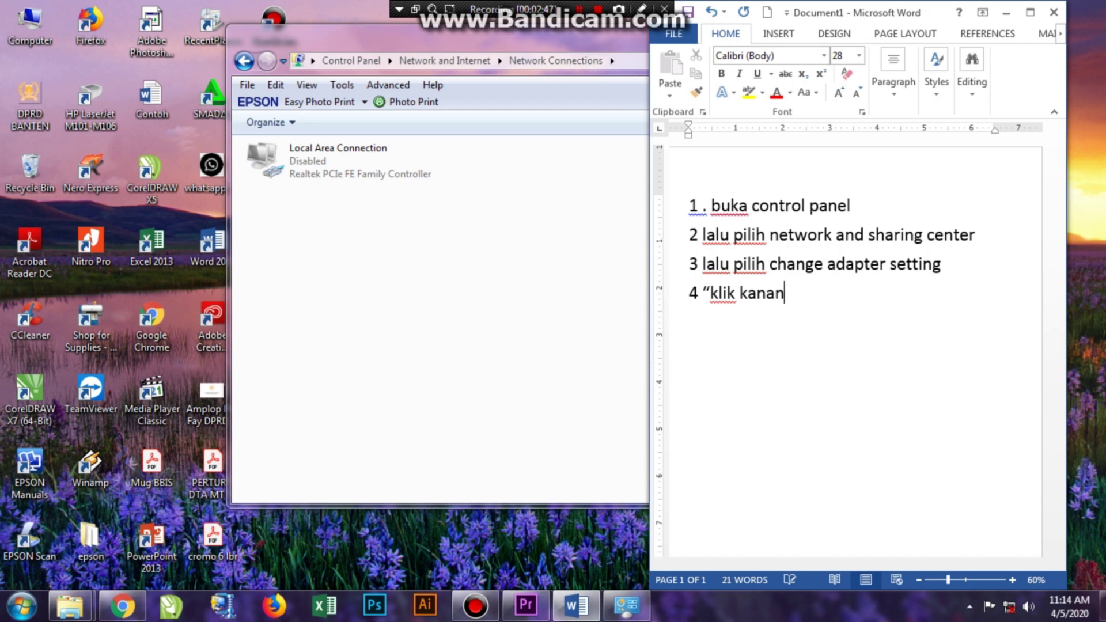
type(" pada ")
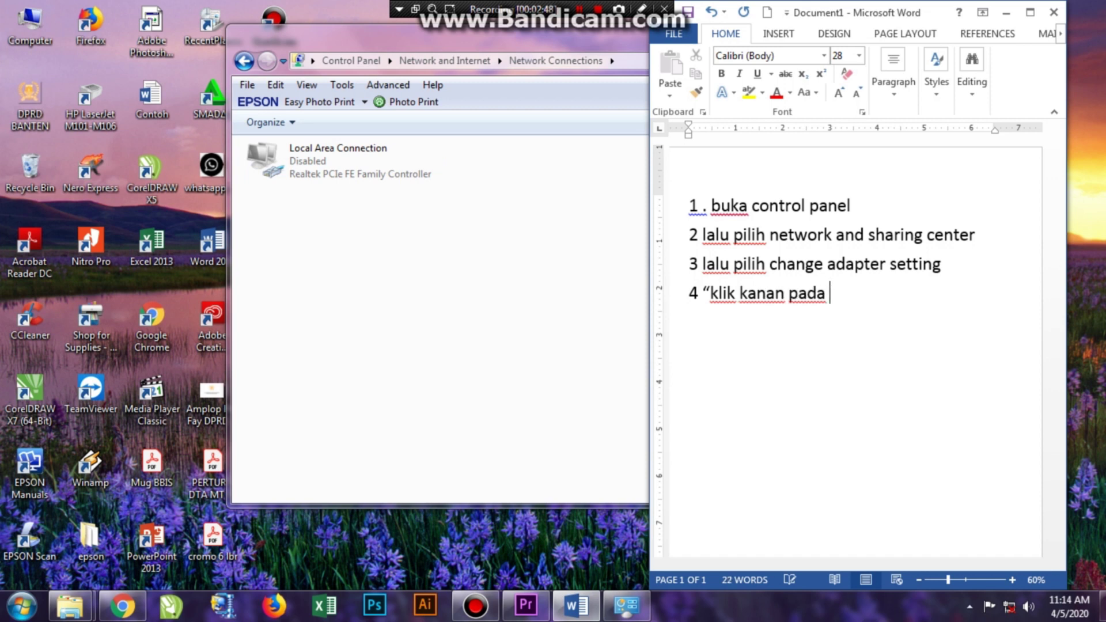
type("local area c")
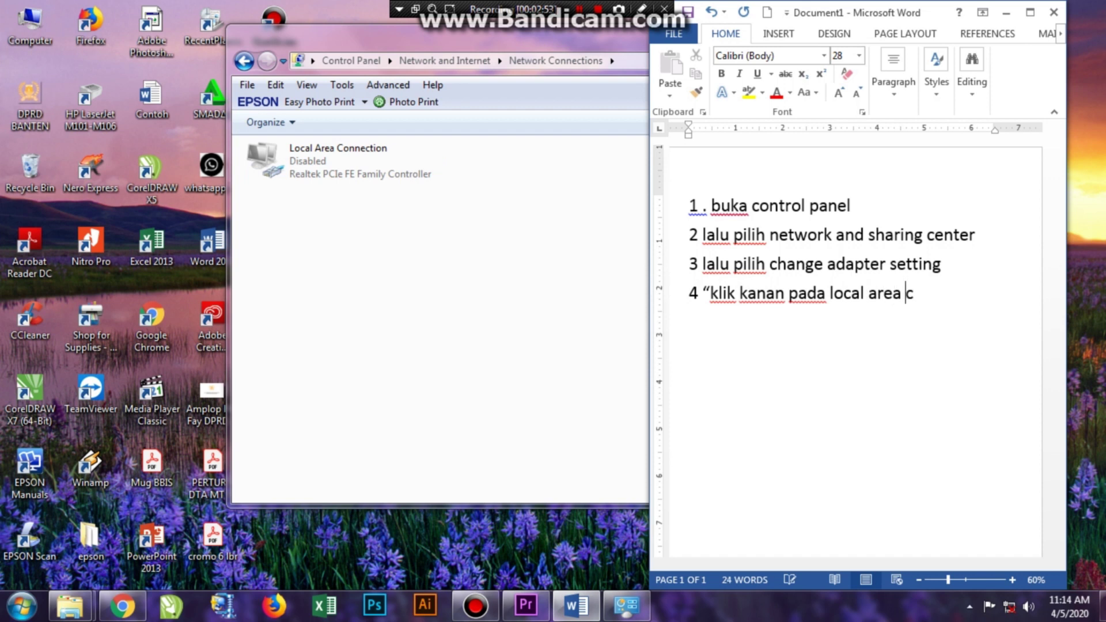
type("onnectio")
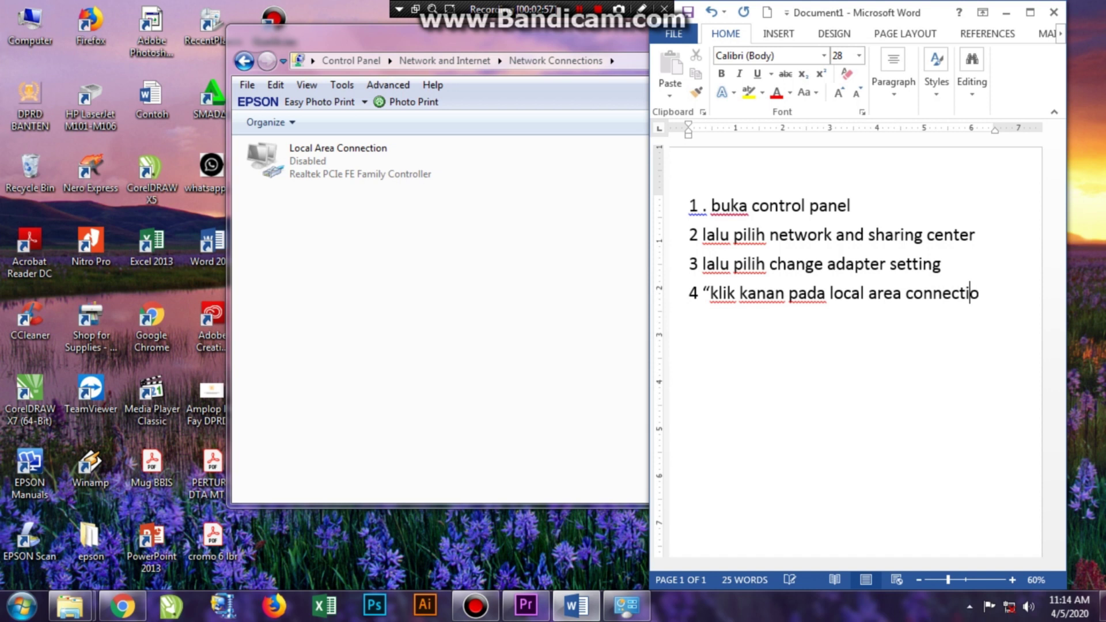
type("n")
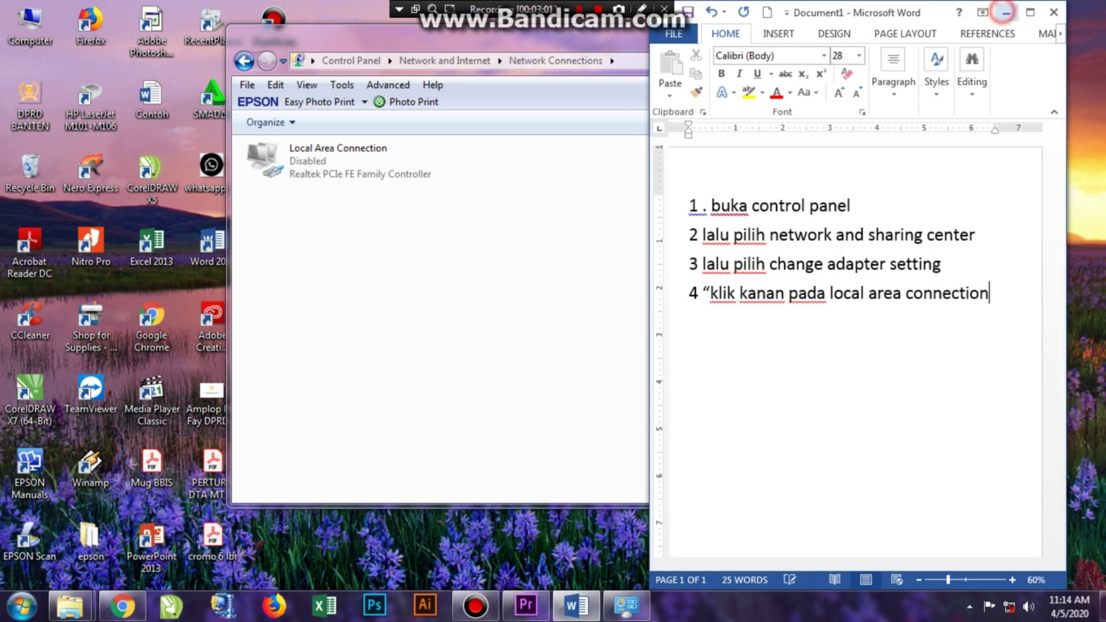
left_click(1006, 13)
right_click(310, 154)
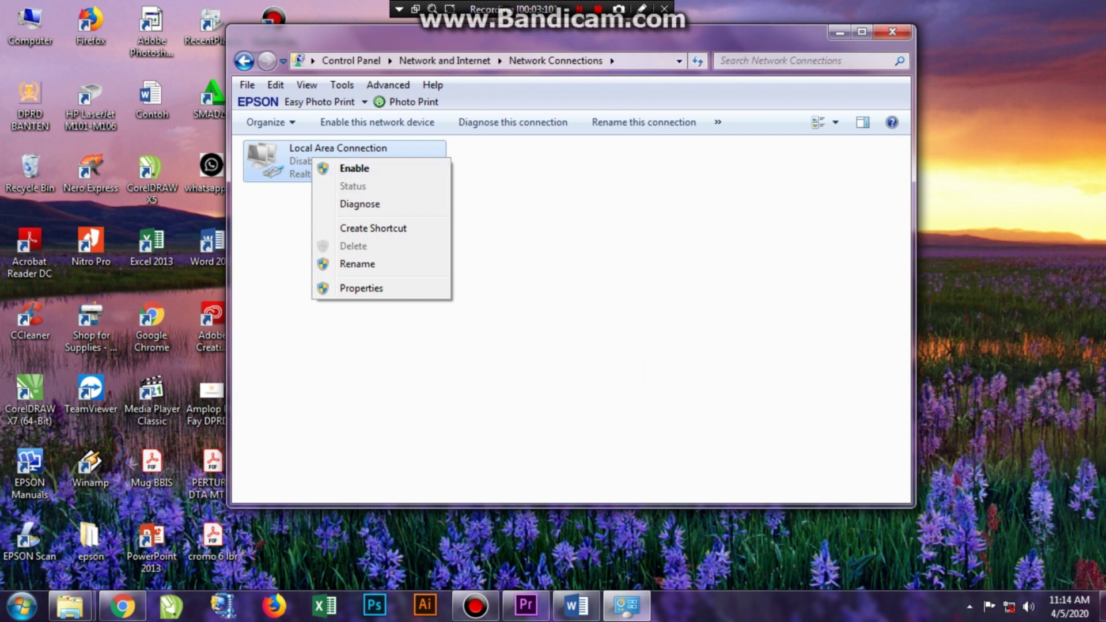
- Switch to Word and add the fifth line "5 plih enable"
left_click(577, 606)
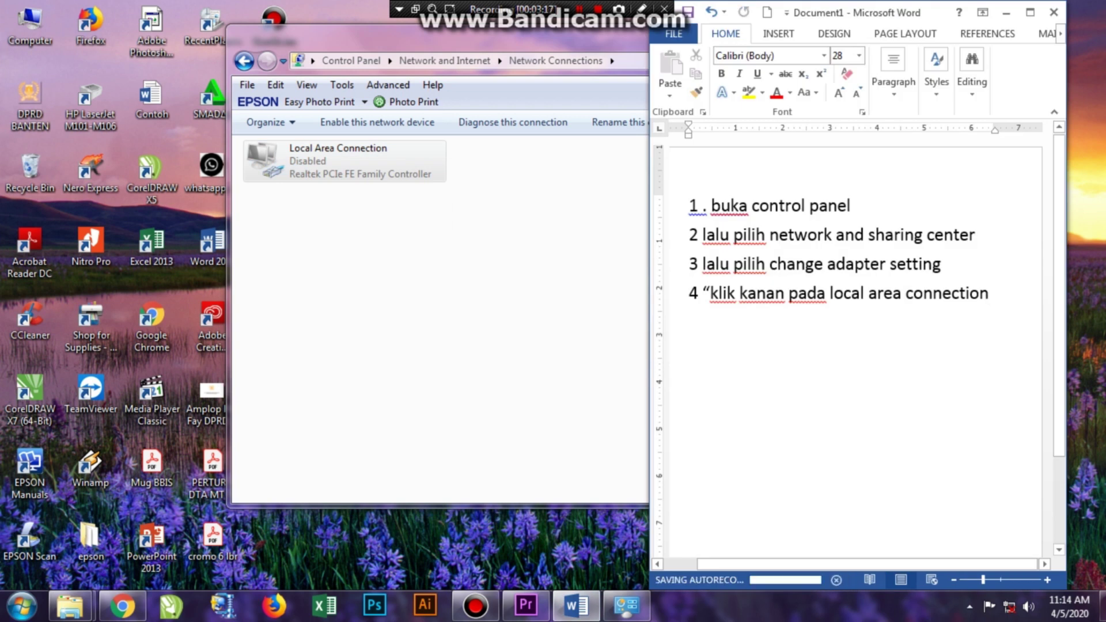
key("Return")
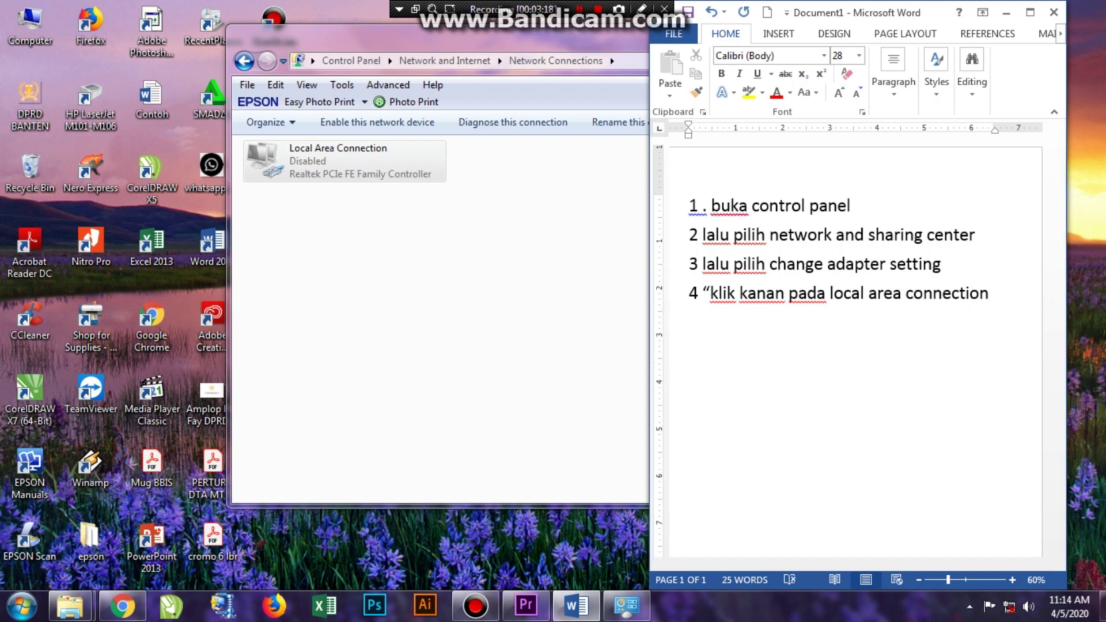
type("5 plih ena")
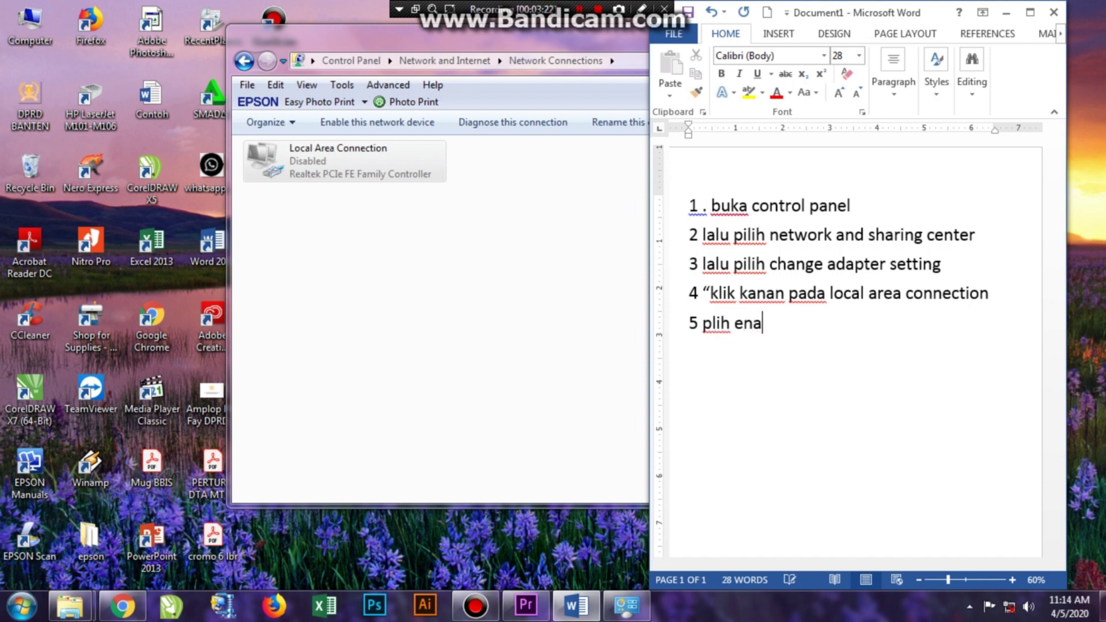
type("ble")
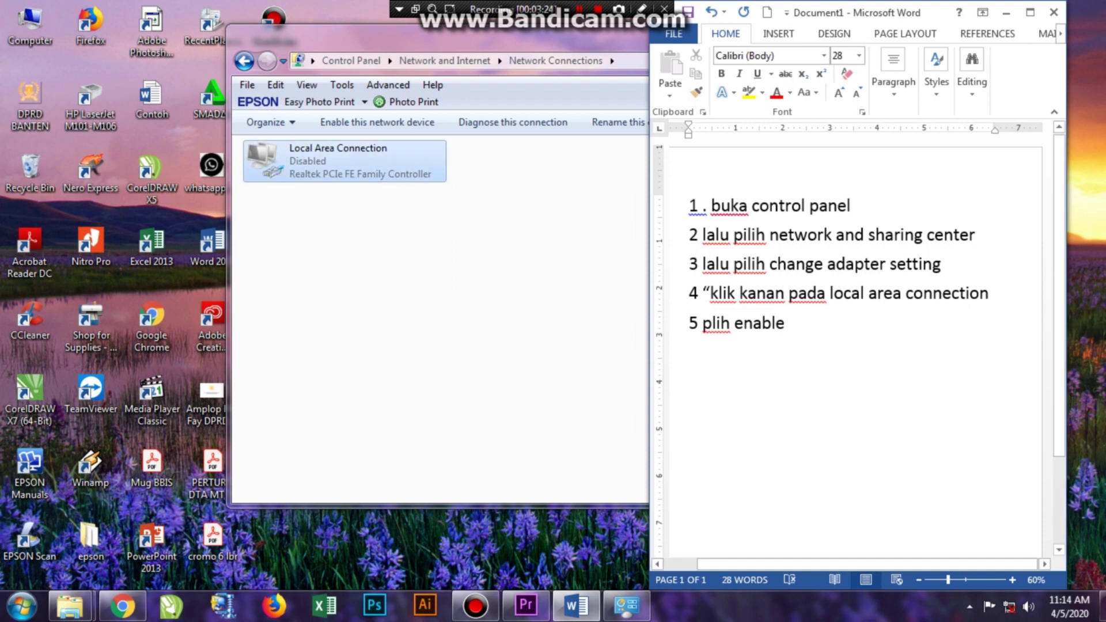
- Arrange the Network Connections window and the Word document side by side so that both are readable
right_click(341, 149)
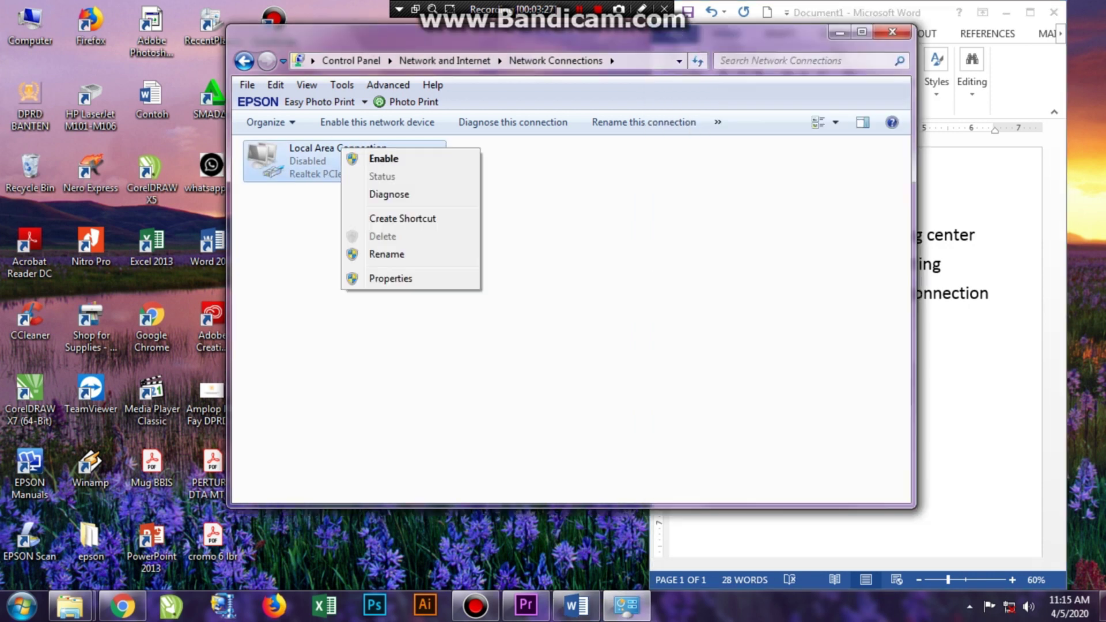
left_click_drag(576, 33, 390, 49)
left_click_drag(939, 10, 967, 10)
left_click(159, 177)
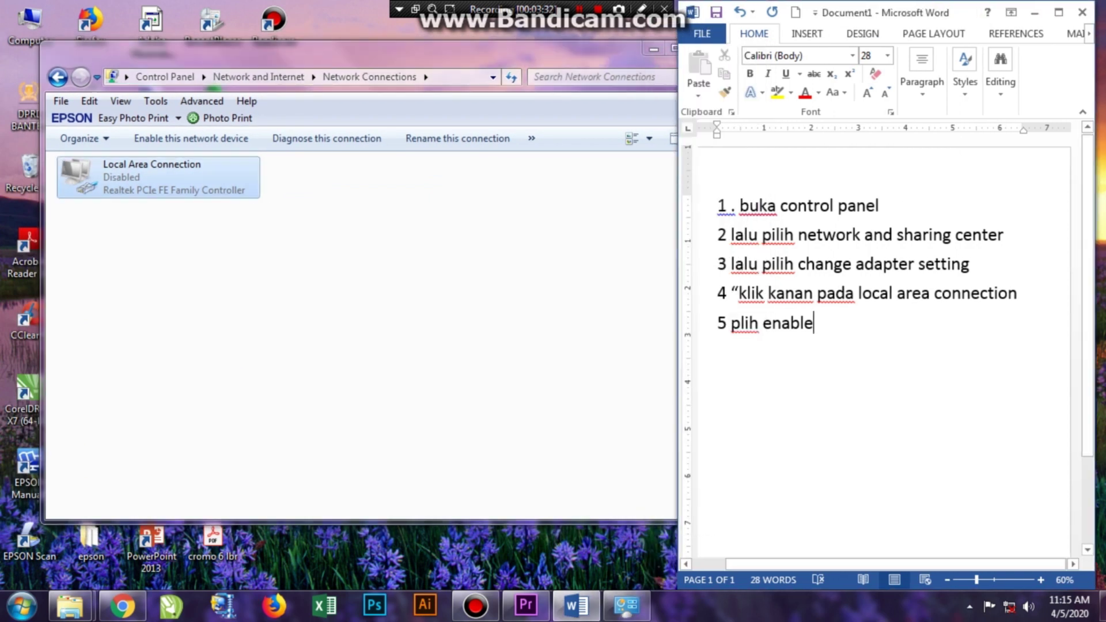
right_click(137, 171)
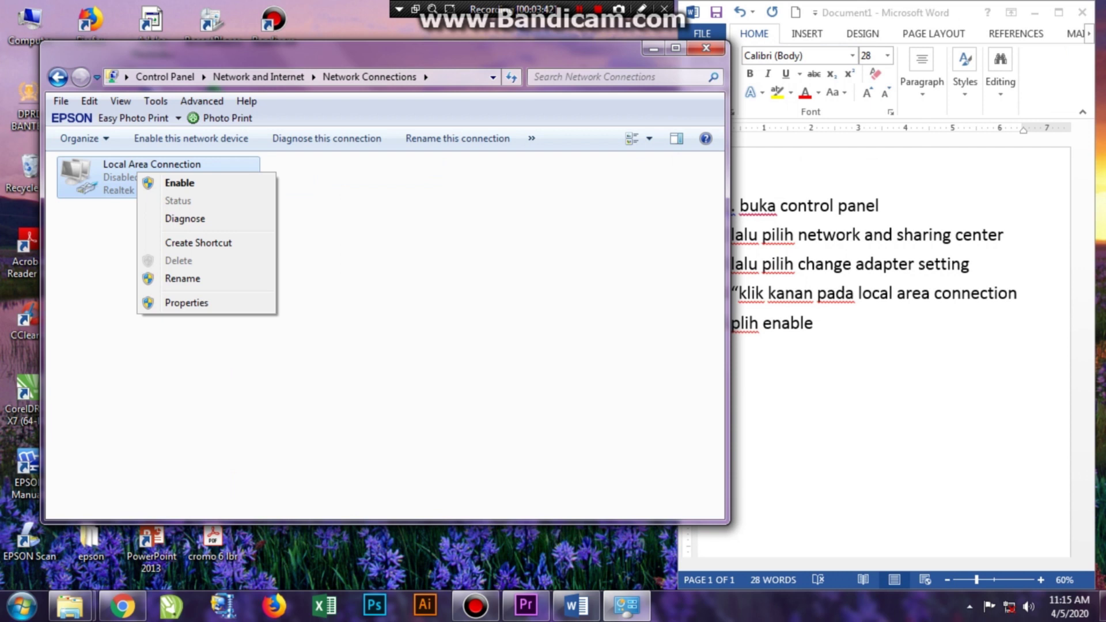
left_click_drag(604, 51, 563, 39)
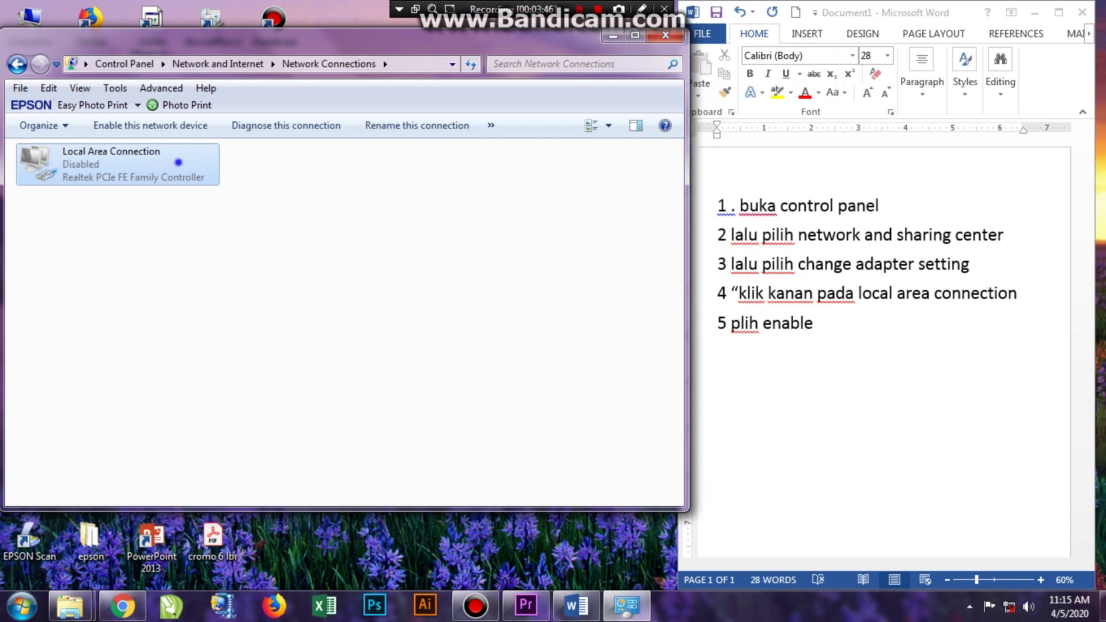
- Enable the Local Area Connection adapter
right_click(179, 163)
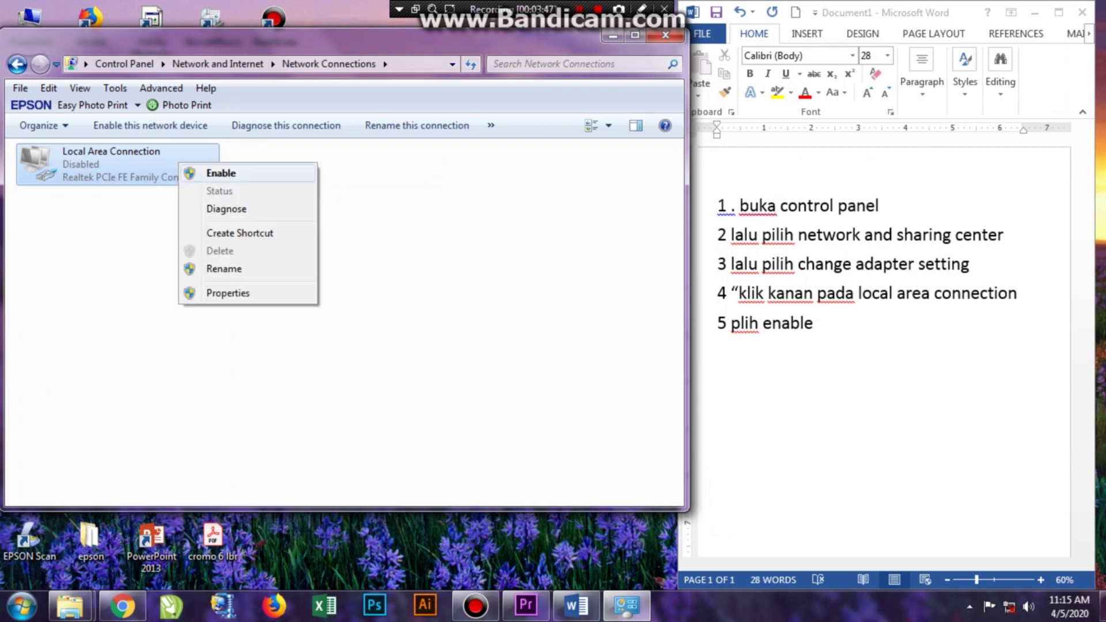
left_click(214, 174)
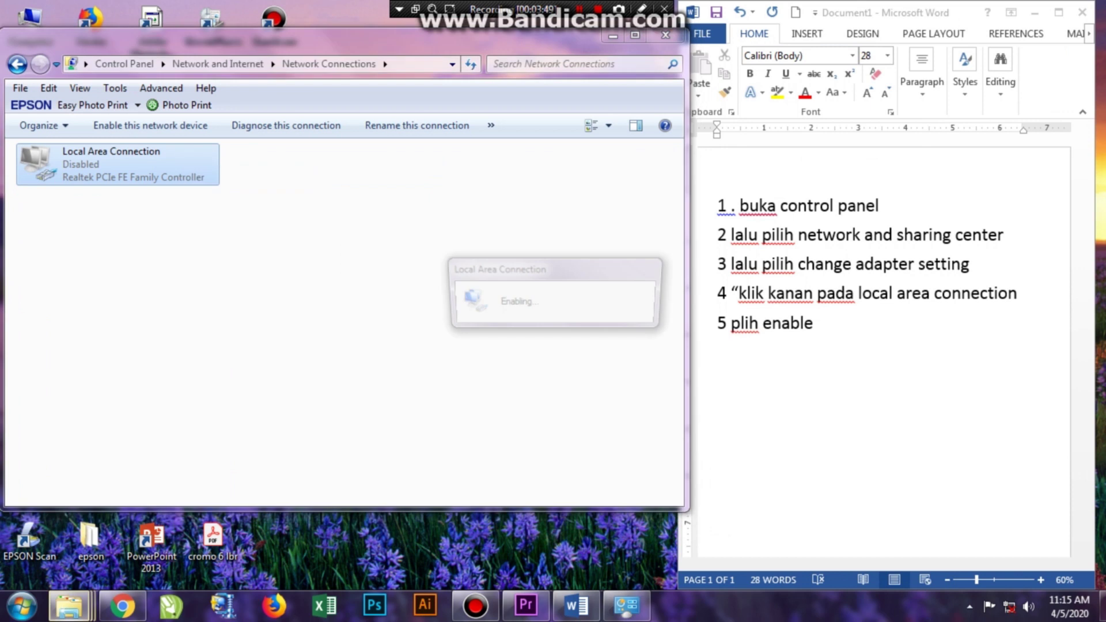